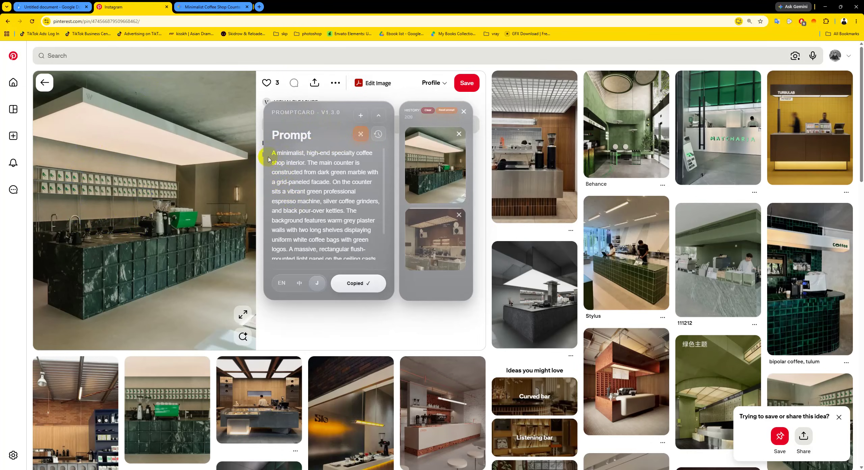
# Read the full coffee shop prompt in the PromptCard overlay, in plain text and as JSON
pyautogui.scroll(-2, 295, 202)
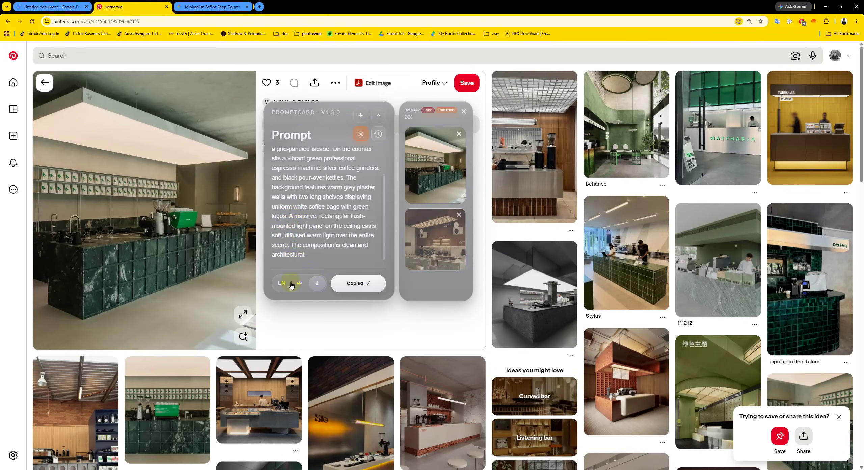
pyautogui.click(317, 282)
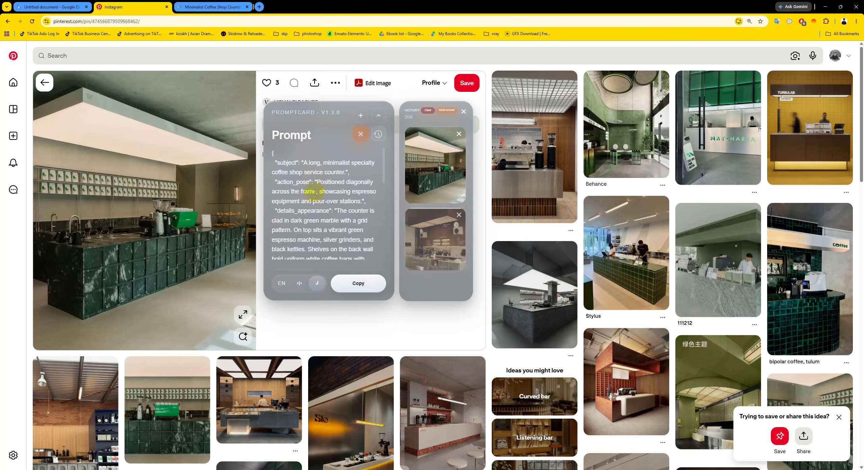
pyautogui.moveTo(306, 211); pyautogui.dragTo(306, 212)
pyautogui.scroll(-3, 285, 264)
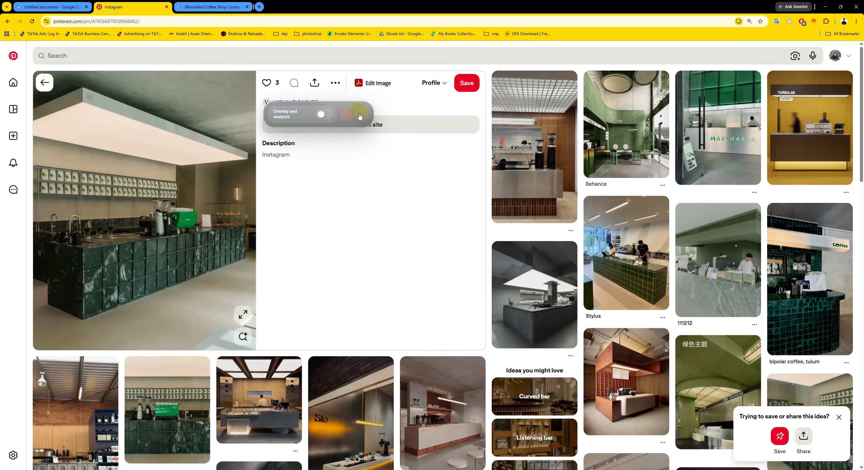
# Expand the prompt card, show its prompt in English, and reposition the card clear of the reference image
pyautogui.click(360, 116)
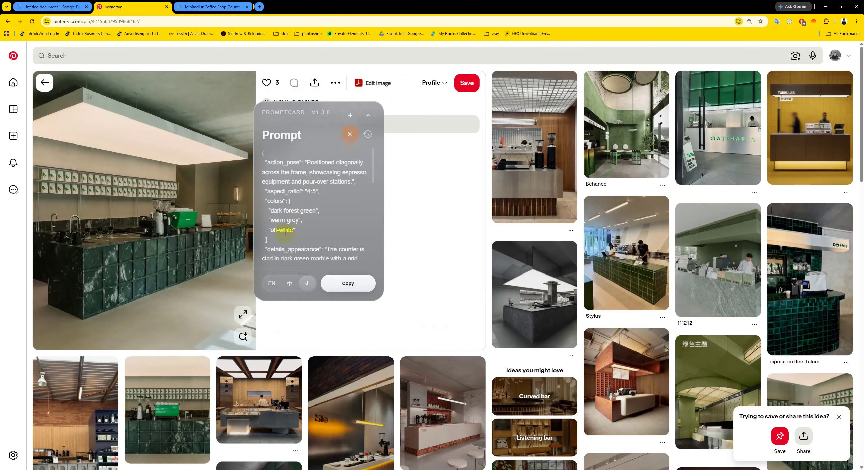
pyautogui.click(277, 286)
pyautogui.moveTo(265, 152); pyautogui.dragTo(299, 186)
pyautogui.click(306, 230)
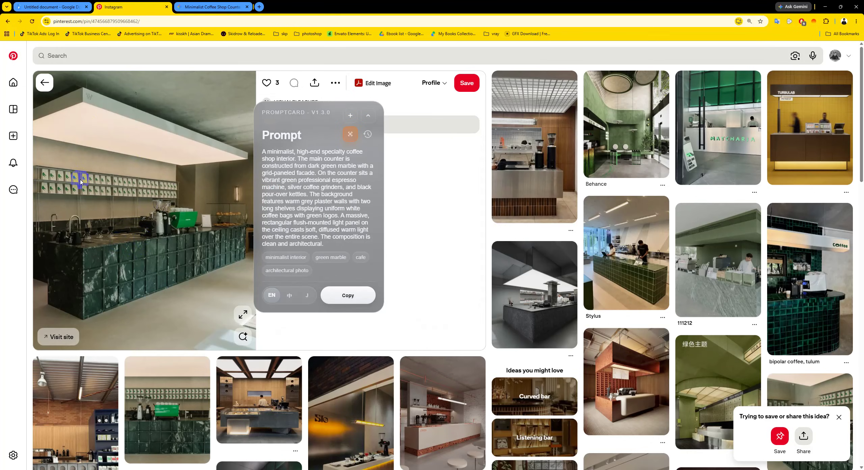
pyautogui.moveTo(272, 119); pyautogui.dragTo(295, 113)
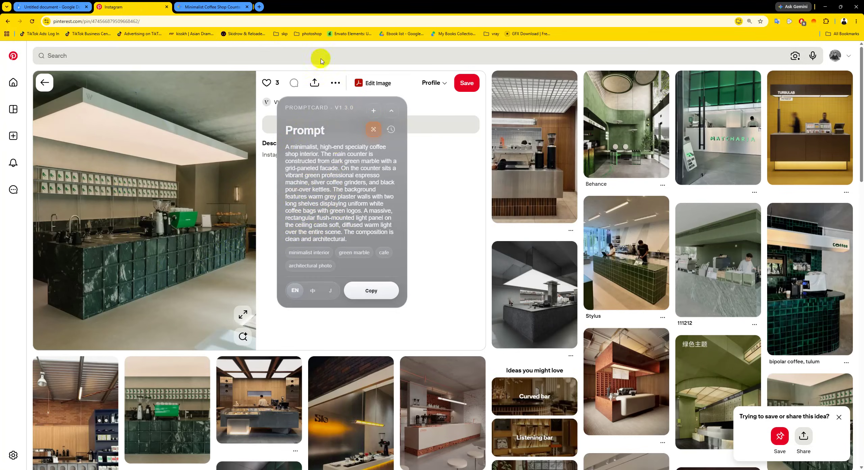
# Compare the coffee shop image generated in Gemini with the Pinterest reference image, keeping the prompt card out of the way
pyautogui.click(211, 7)
pyautogui.moveTo(361, 122); pyautogui.dragTo(238, 110)
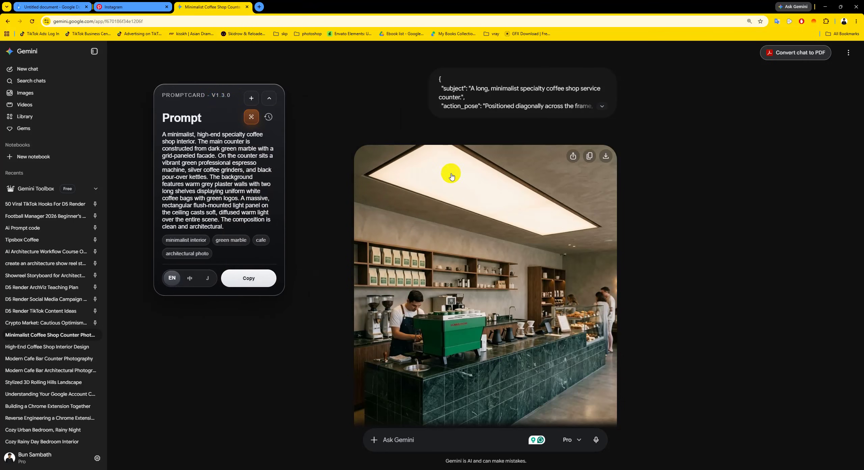
pyautogui.scroll(-2, 396, 169)
pyautogui.click(138, 4)
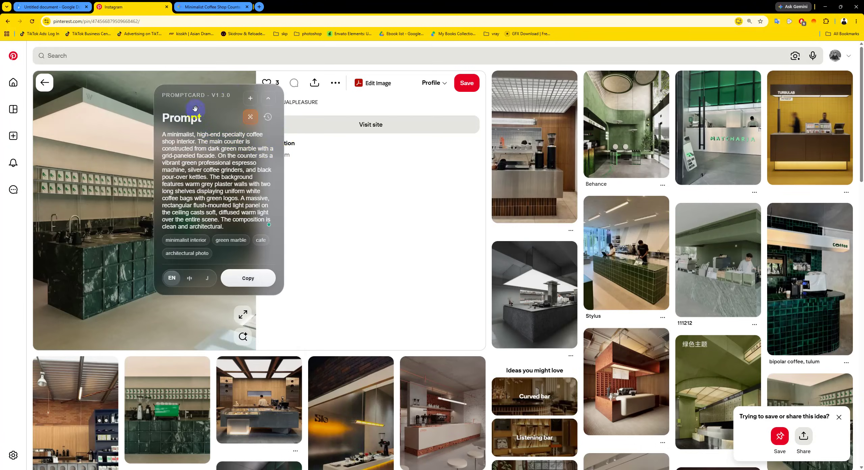
pyautogui.click(270, 99)
pyautogui.click(231, 8)
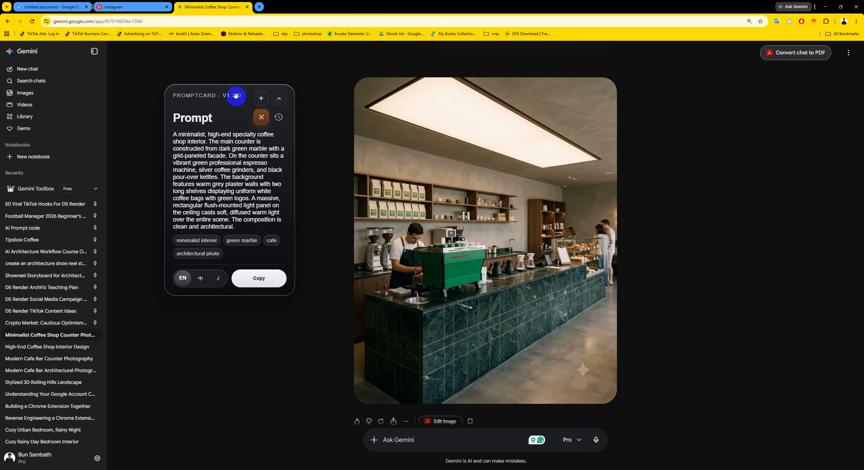
pyautogui.click(136, 11)
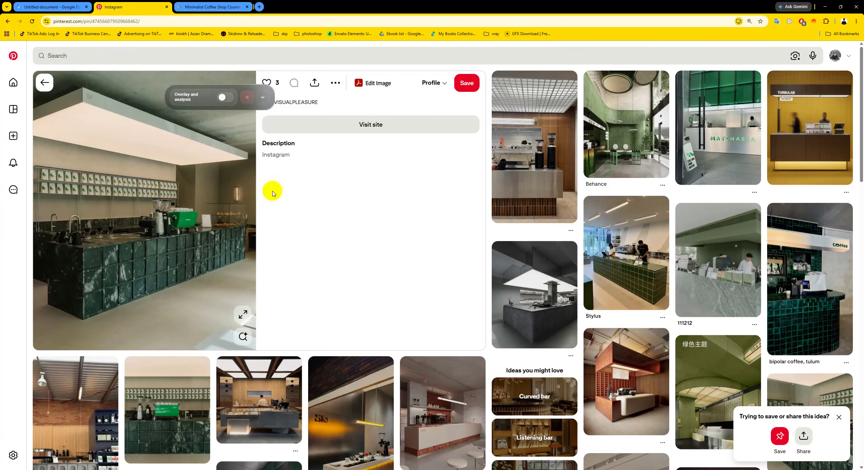
pyautogui.click(213, 6)
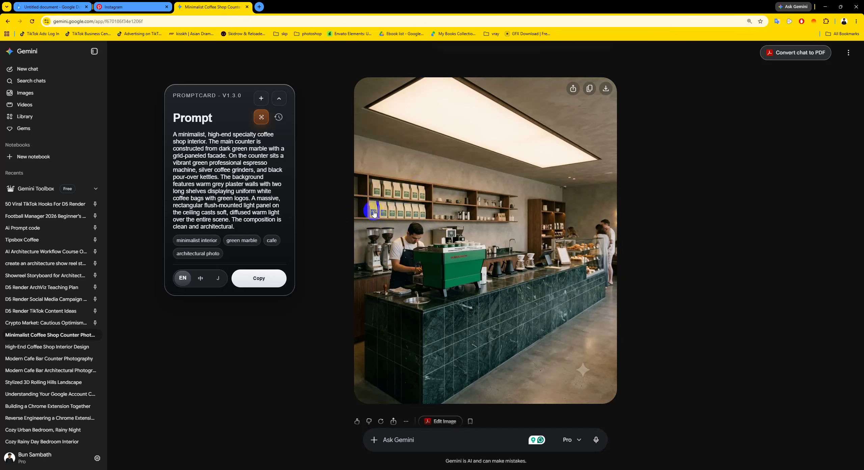
# Find PromptCard in the Chrome Web Store and open the "PromptCard - Image to Prompt AI" listing
pyautogui.click(855, 22)
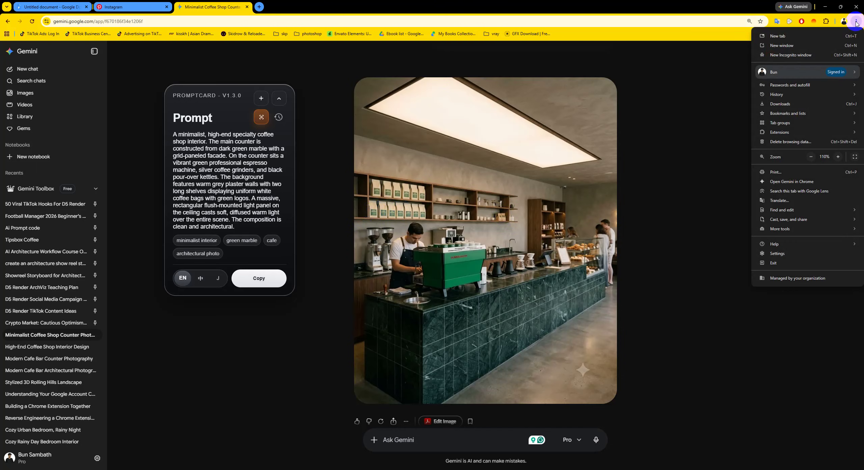
pyautogui.moveTo(771, 135)
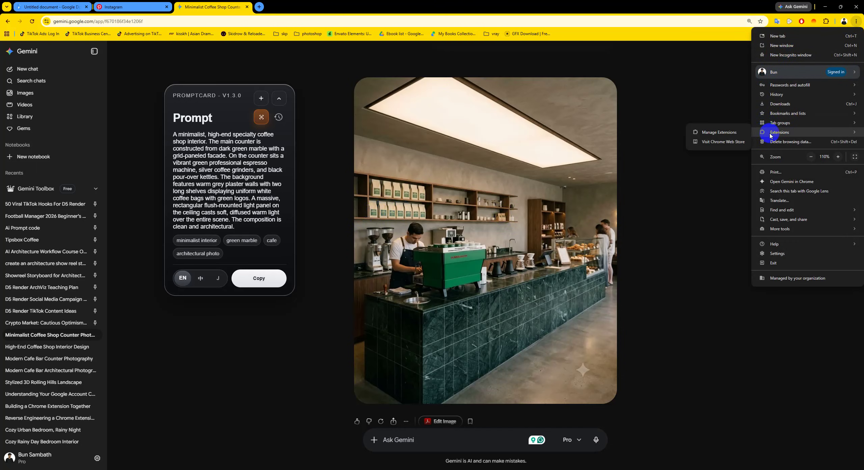
pyautogui.click(718, 142)
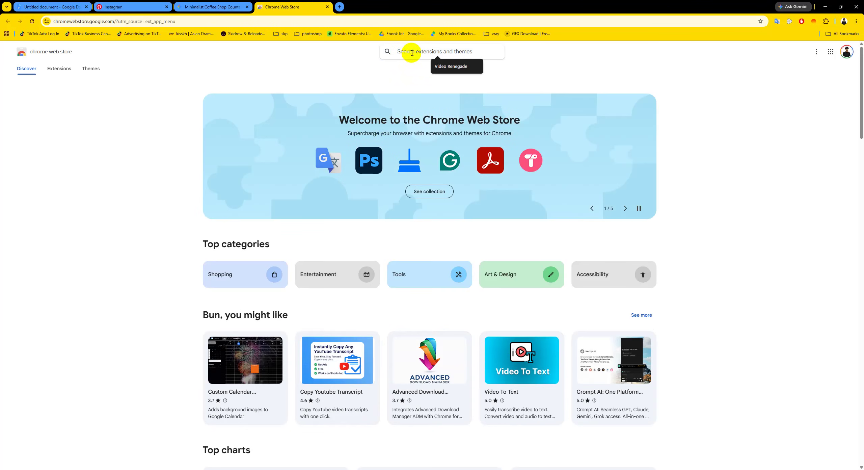
pyautogui.write('promt')
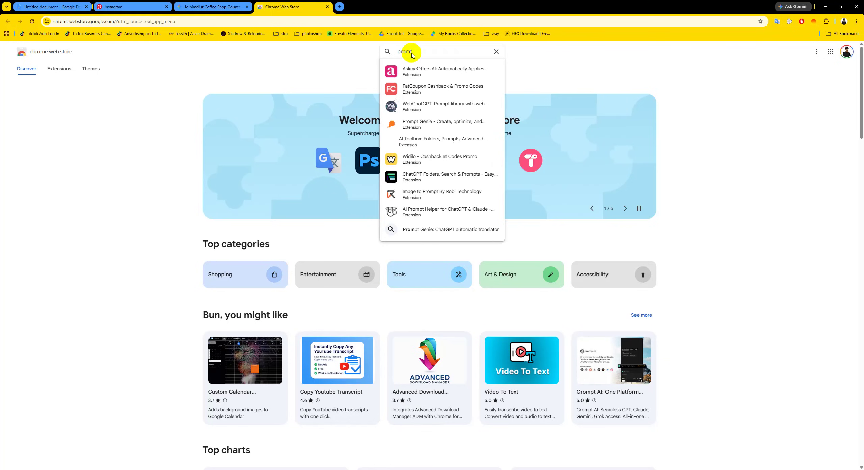
pyautogui.press('BackSpace')
pyautogui.write('pt')
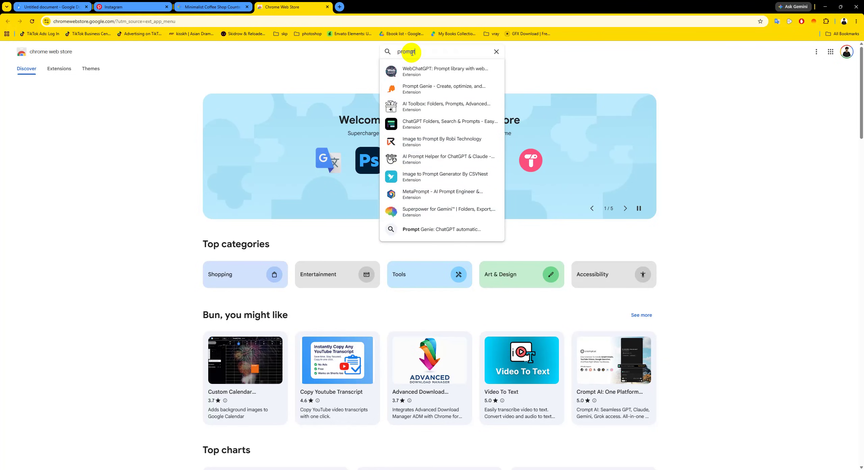
pyautogui.write('card - Image to Prompt AI')
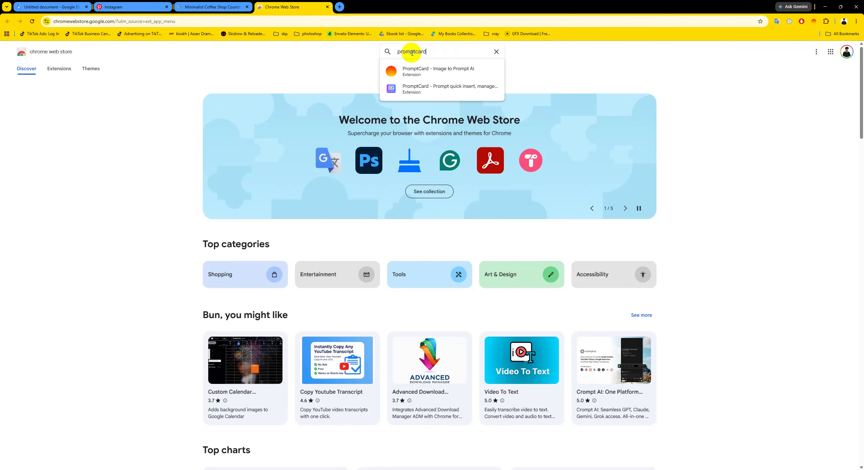
pyautogui.click(447, 73)
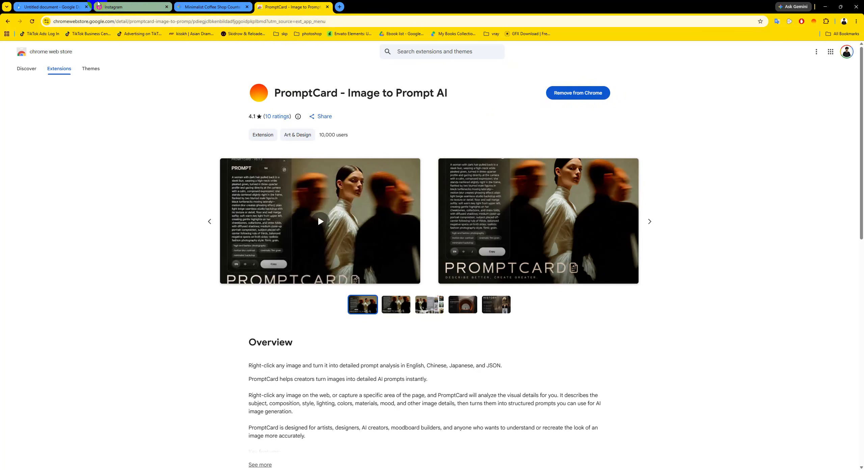
# On the Pinterest page, unpin the PromptCard extension from the browser toolbar and pin it again
pyautogui.click(101, 5)
pyautogui.click(826, 22)
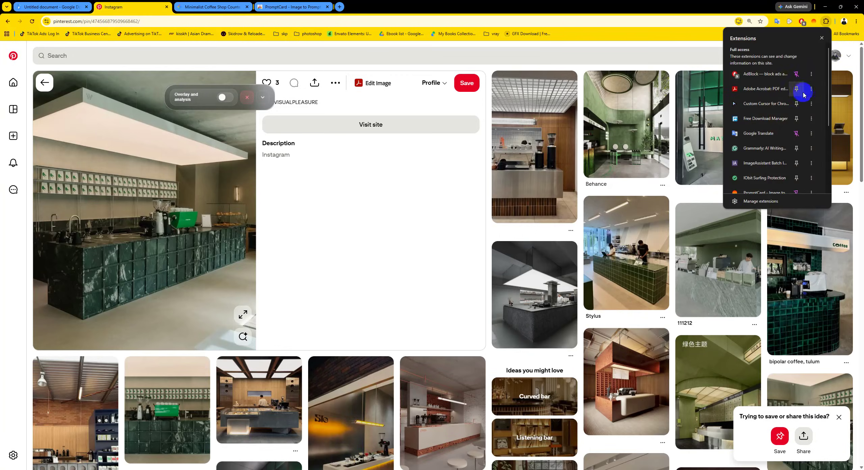
pyautogui.scroll(-3, 776, 112)
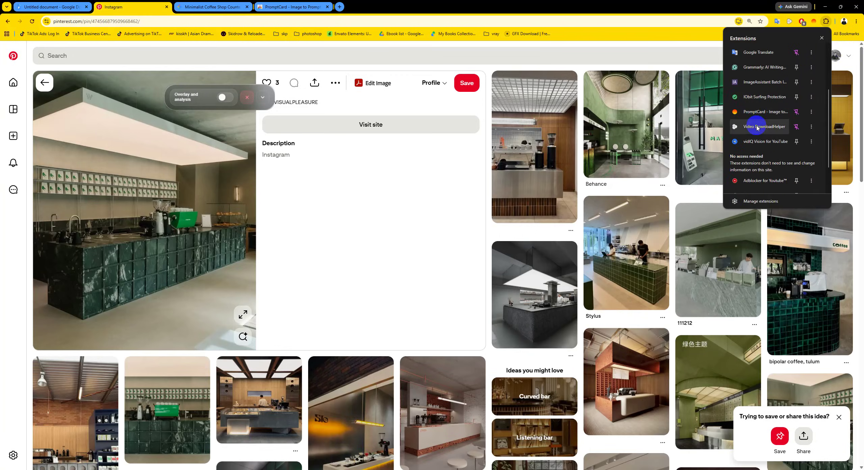
pyautogui.click(827, 25)
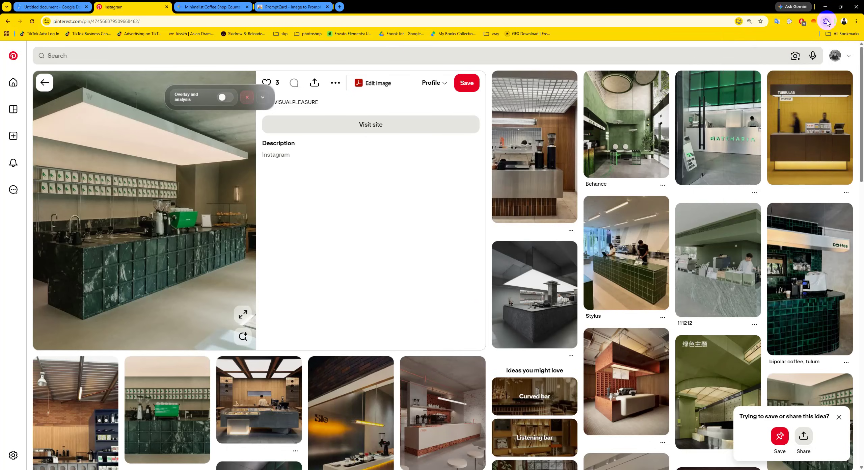
pyautogui.click(827, 23)
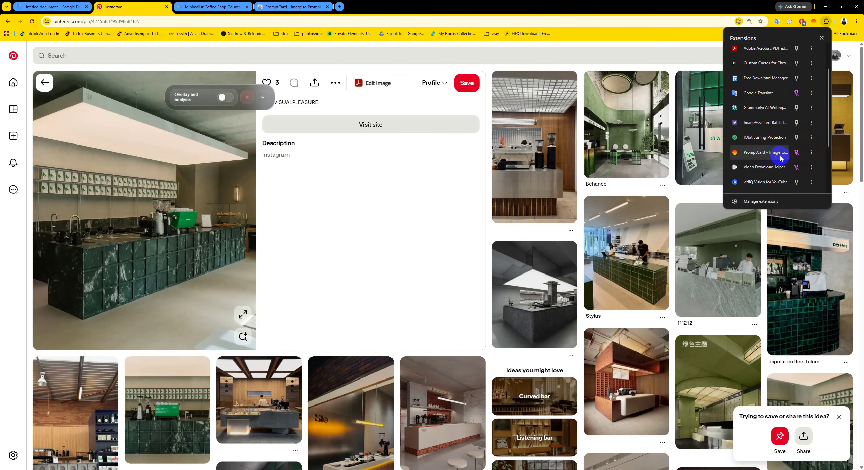
pyautogui.click(797, 152)
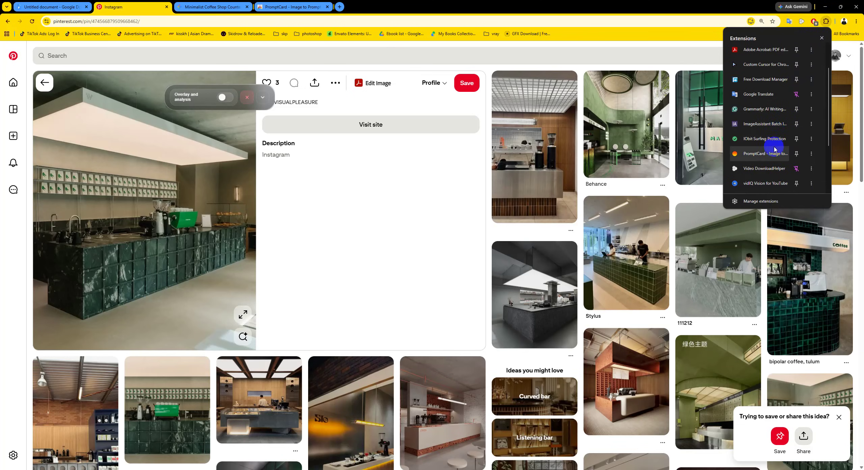
pyautogui.click(797, 154)
# Review PromptCard's Built-in service, its credit purchase options, and the Custom API settings, leaving Custom API selected
pyautogui.click(815, 21)
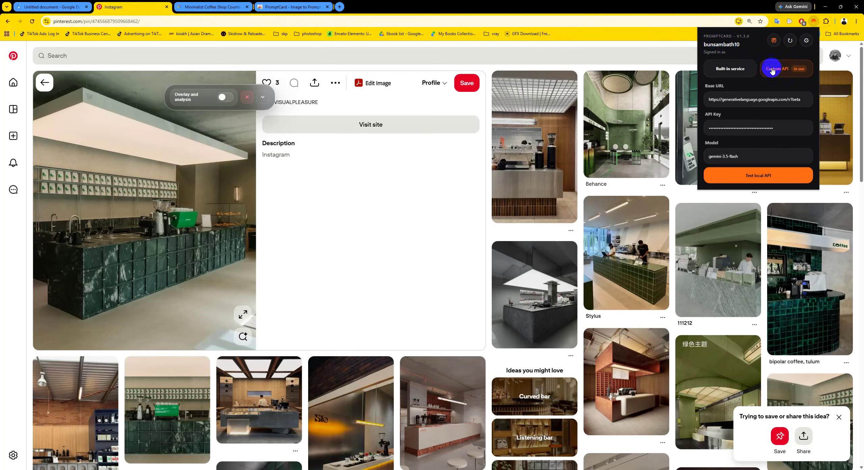
pyautogui.click(729, 71)
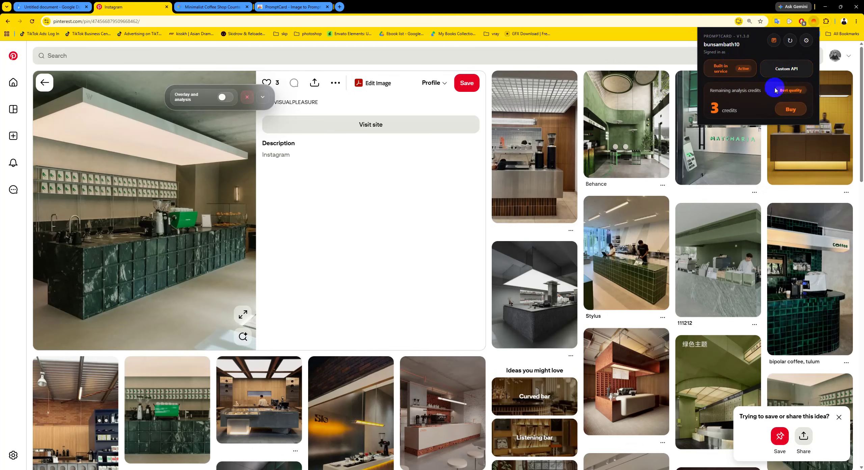
pyautogui.click(775, 72)
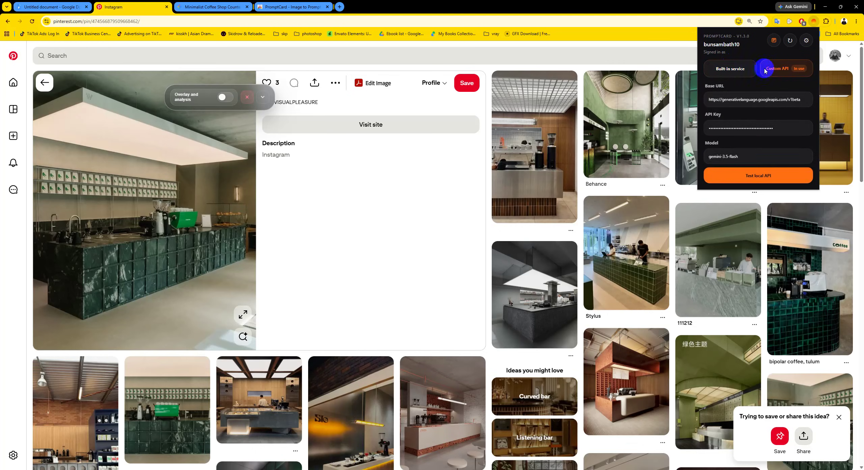
pyautogui.click(738, 71)
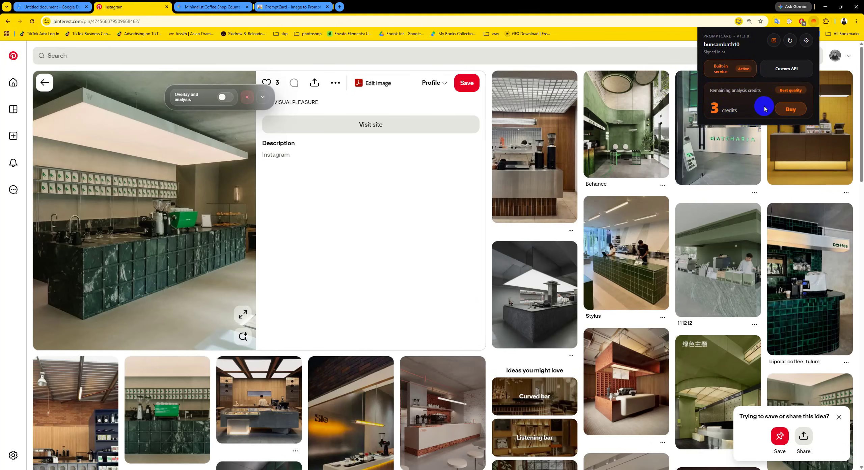
pyautogui.click(785, 110)
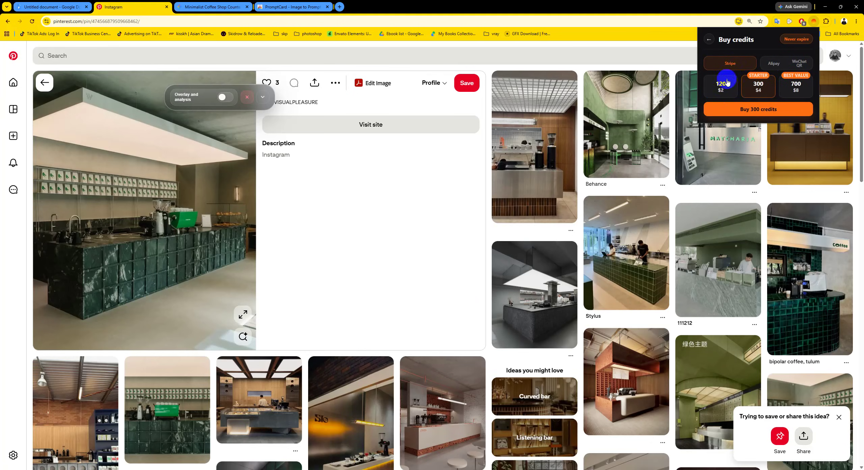
pyautogui.click(710, 42)
pyautogui.click(776, 71)
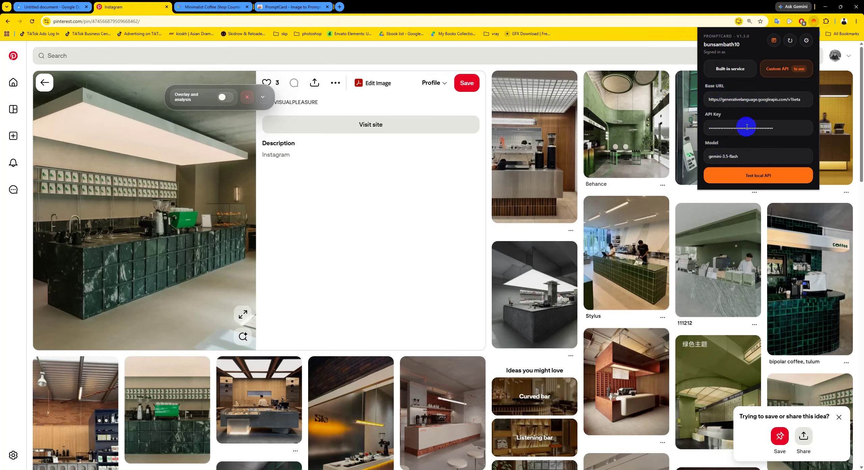
# Open Google AI Studio in a new tab, check PromptCard's API fields, and go to the API Keys page
pyautogui.click(340, 7)
pyautogui.write('gg')
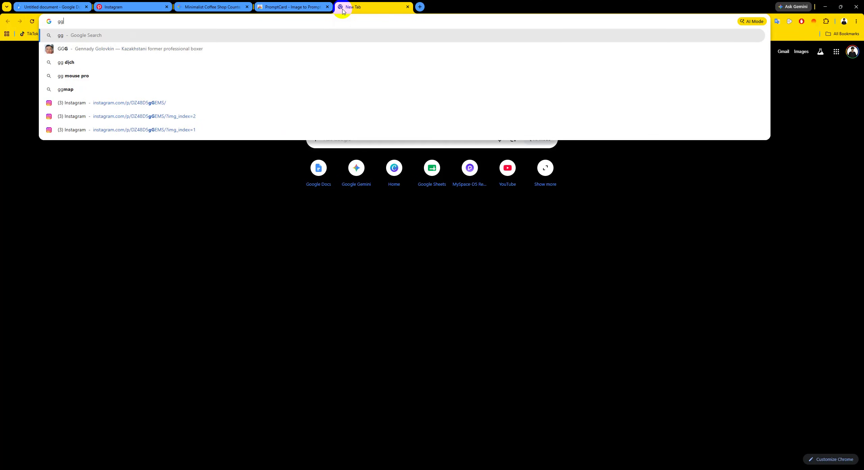
pyautogui.press('BackSpace')
pyautogui.write('oogle')
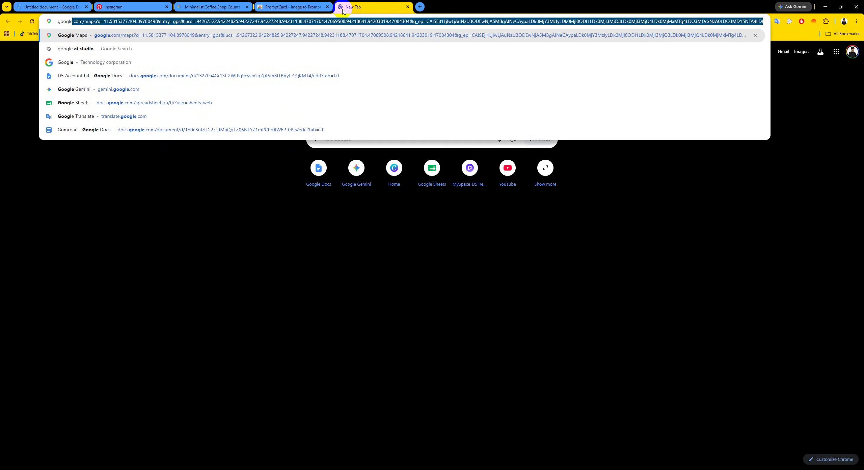
pyautogui.press('Return')
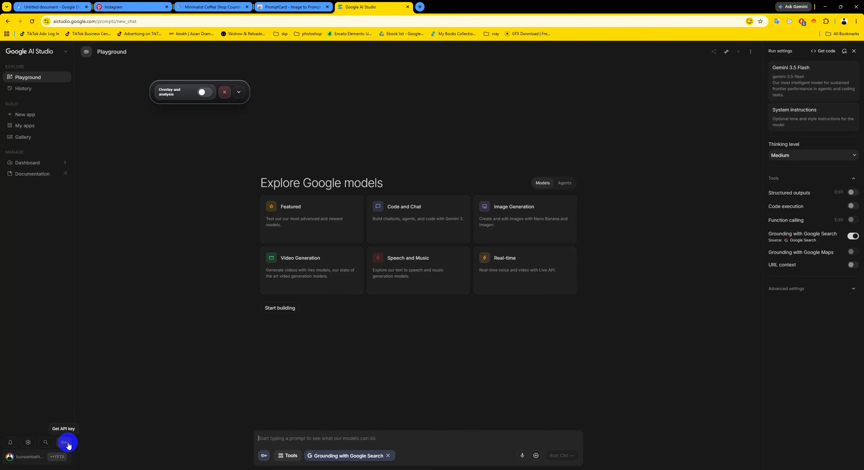
pyautogui.click(814, 22)
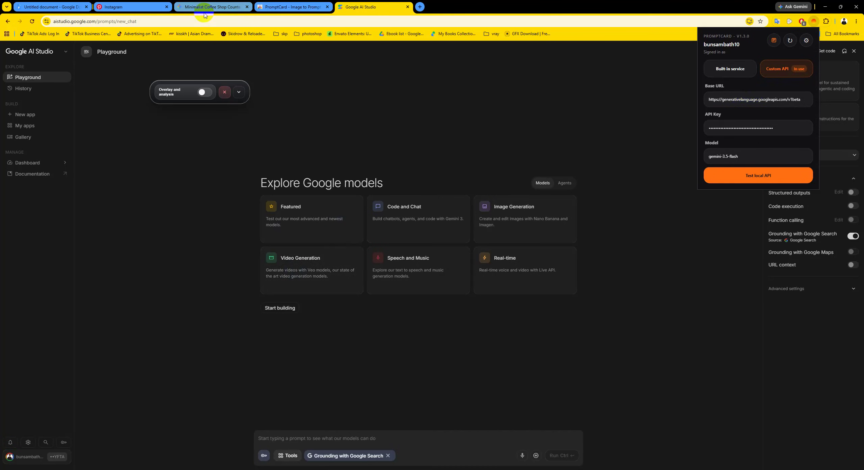
pyautogui.click(63, 445)
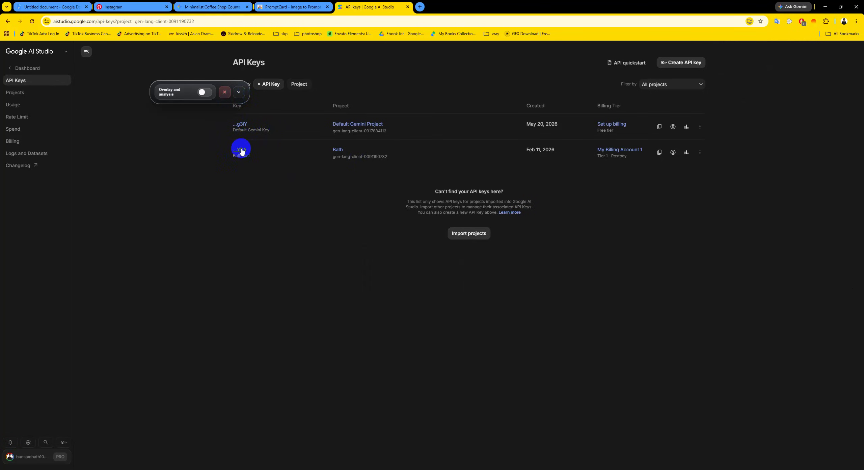
# Review PromptCard's Base URL, API Key and Model fields and compare them with the values noted in the Google Docs document
pyautogui.click(814, 23)
pyautogui.moveTo(772, 128); pyautogui.dragTo(708, 129)
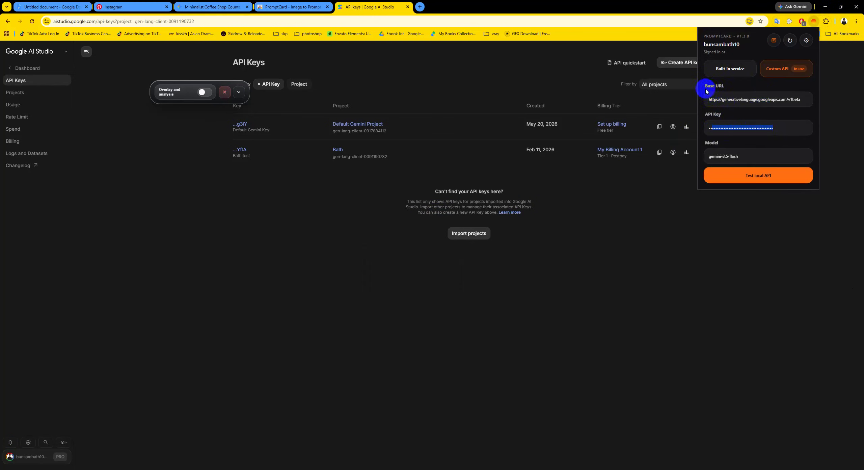
pyautogui.moveTo(710, 102); pyautogui.dragTo(723, 103)
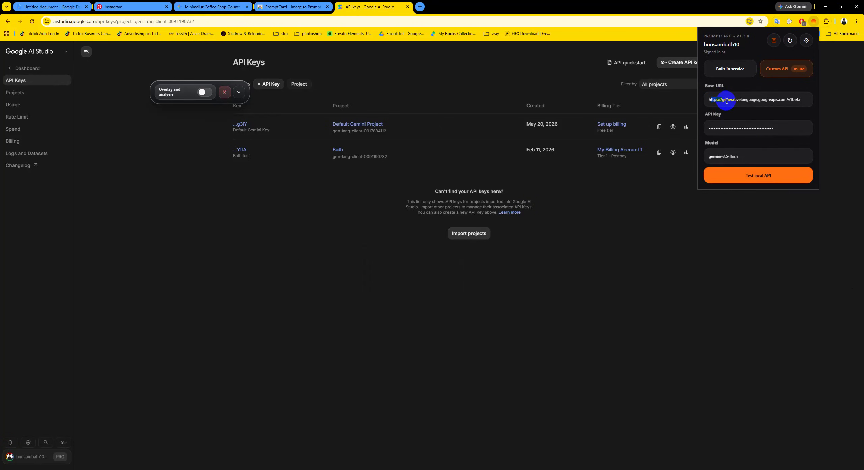
pyautogui.click(726, 158)
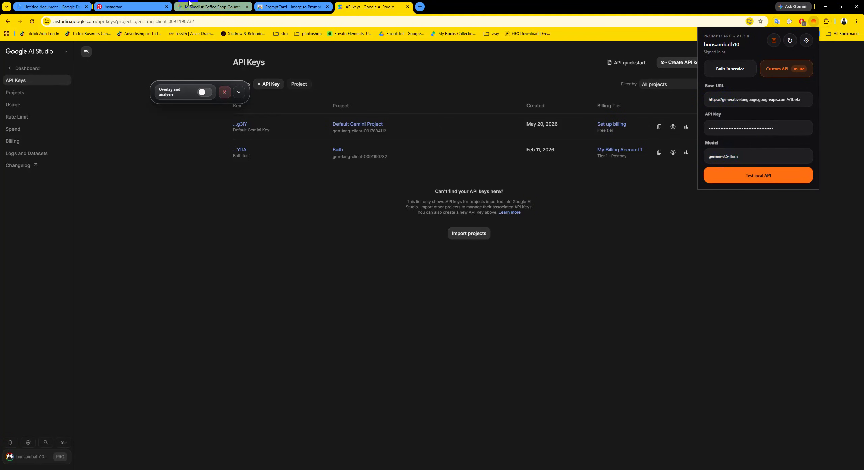
pyautogui.click(51, 7)
pyautogui.click(256, 187)
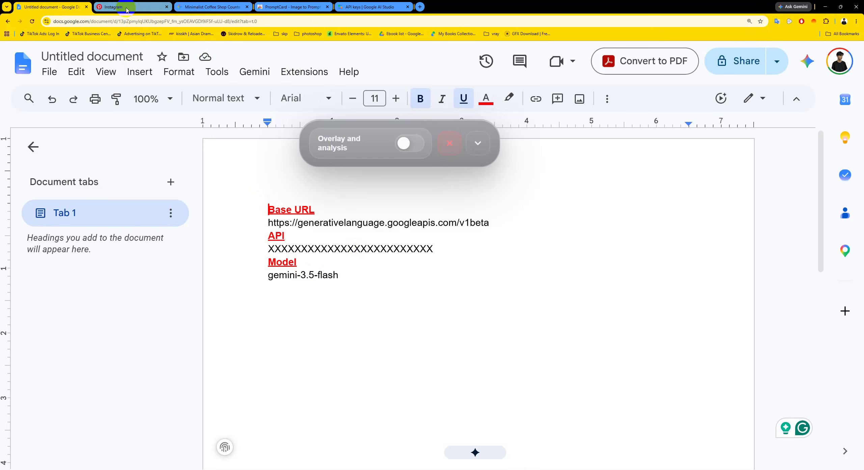
# On Pinterest, open the coffee bar pin with the grid ceiling and stainless steel counter and analyze its image with PromptCard
pyautogui.click(146, 10)
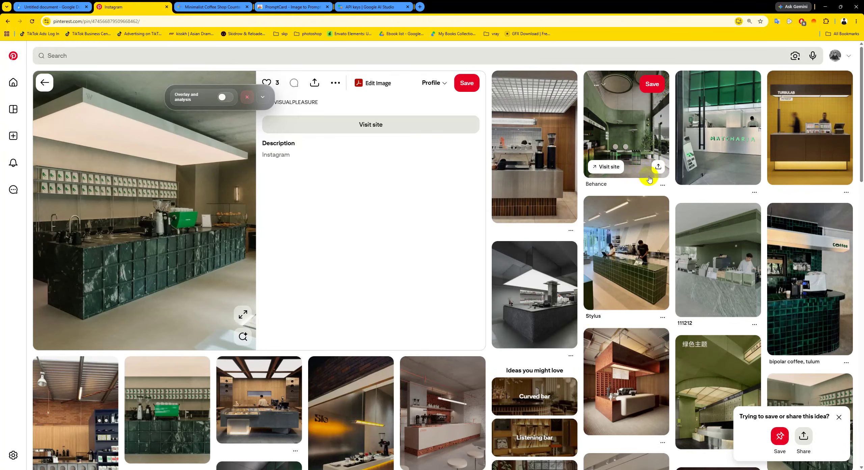
pyautogui.click(535, 156)
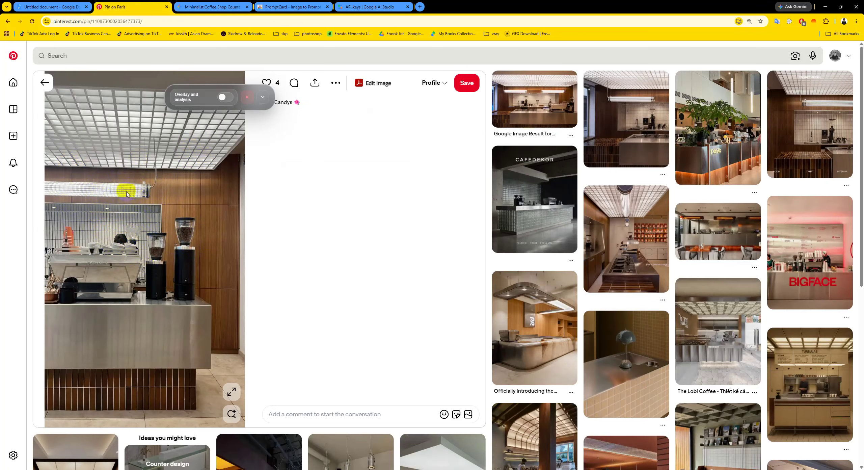
pyautogui.rightClick(159, 207)
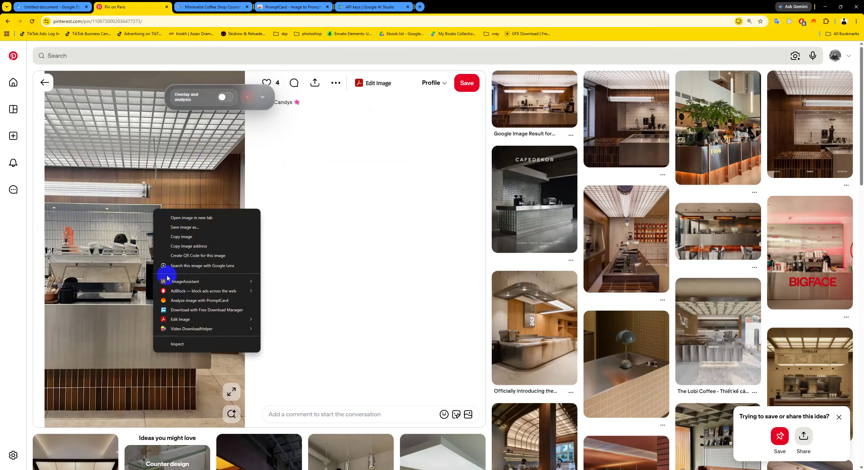
pyautogui.click(198, 300)
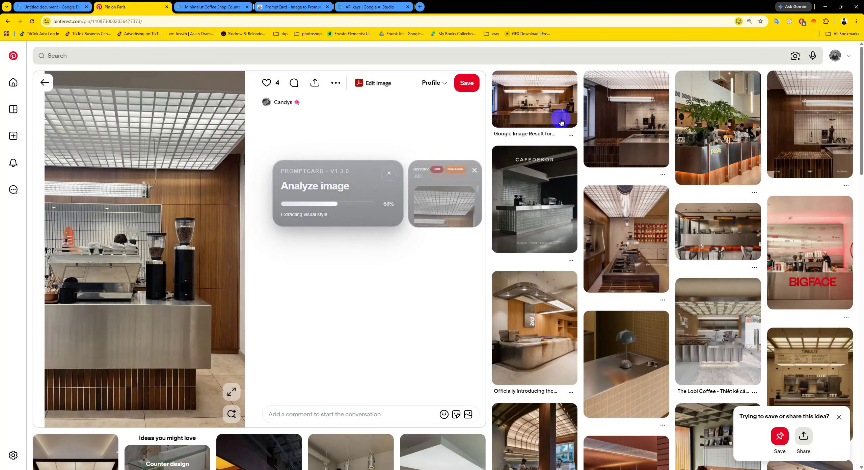
# Check PromptCard's Custom API settings during the image analysis and reposition the prompt card on the pin page
pyautogui.click(814, 22)
pyautogui.click(769, 76)
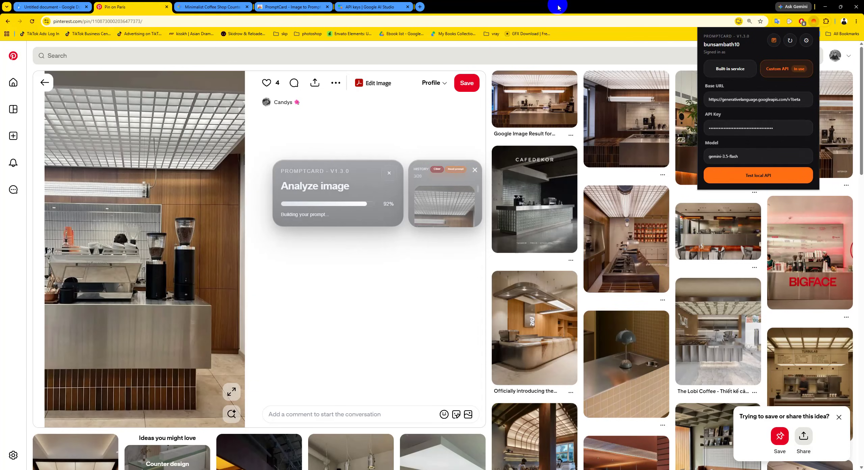
pyautogui.click(361, 174)
pyautogui.moveTo(342, 179); pyautogui.dragTo(353, 161)
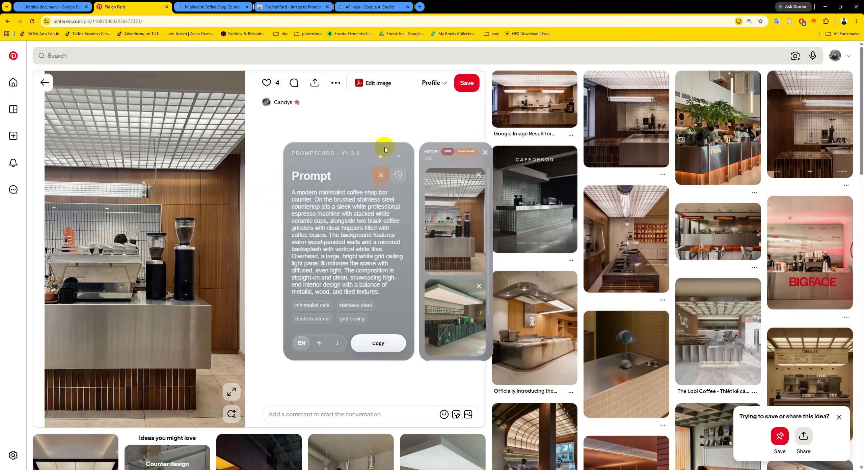
# Close the Google AI Studio tab and start a new chat in Gemini
pyautogui.moveTo(214, 2)
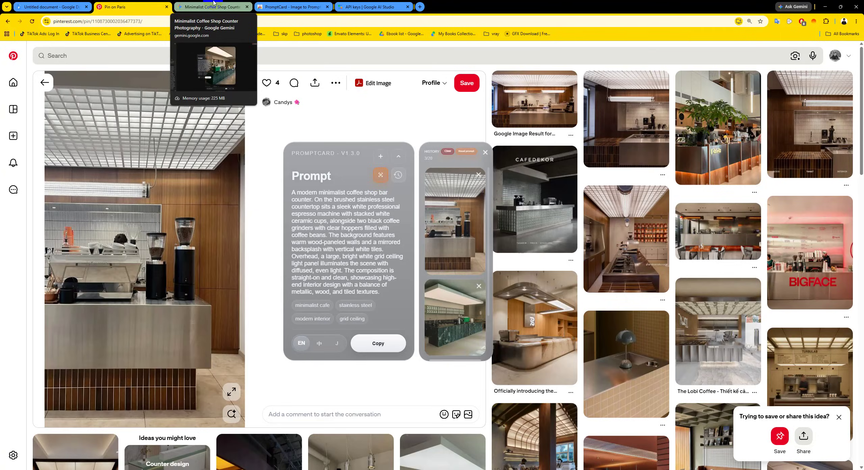
pyautogui.click(213, 2)
pyautogui.click(368, 6)
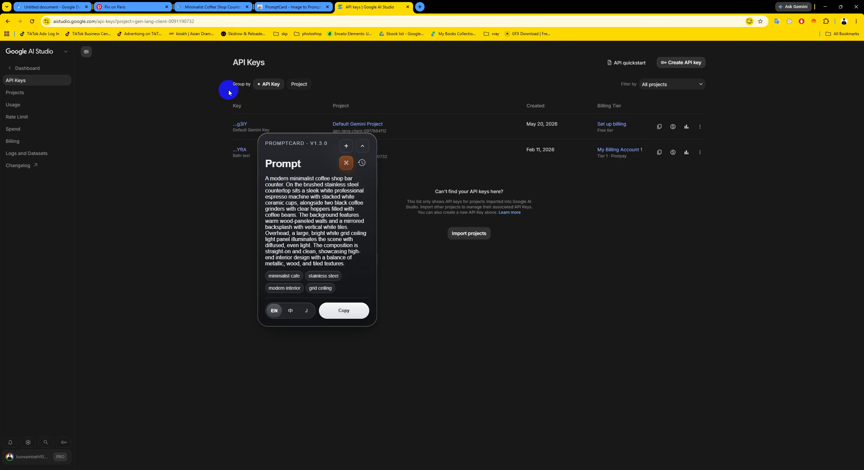
pyautogui.click(211, 7)
pyautogui.middleClick(396, 12)
pyautogui.click(40, 70)
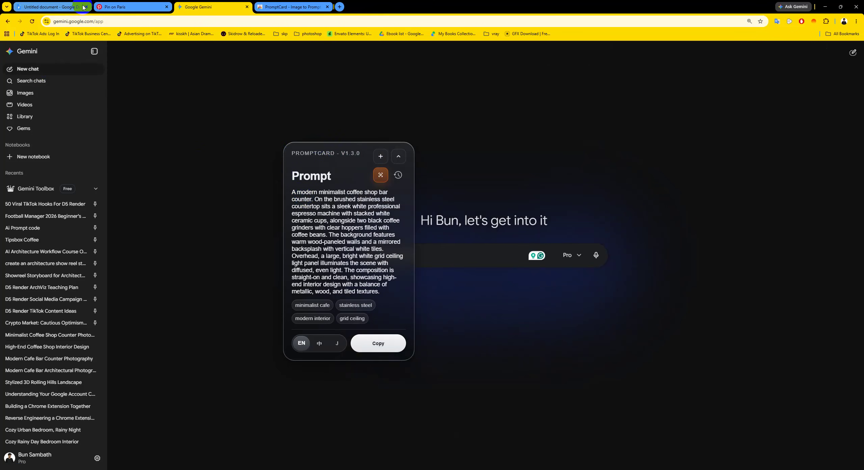
# Back on the Pinterest pin, switch the PromptCard prompt to its JSON version, read through it and copy it
pyautogui.click(108, 7)
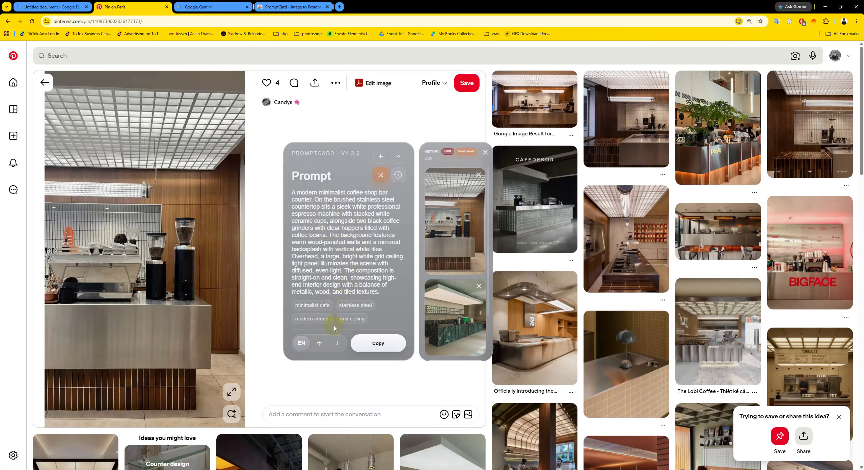
pyautogui.click(336, 343)
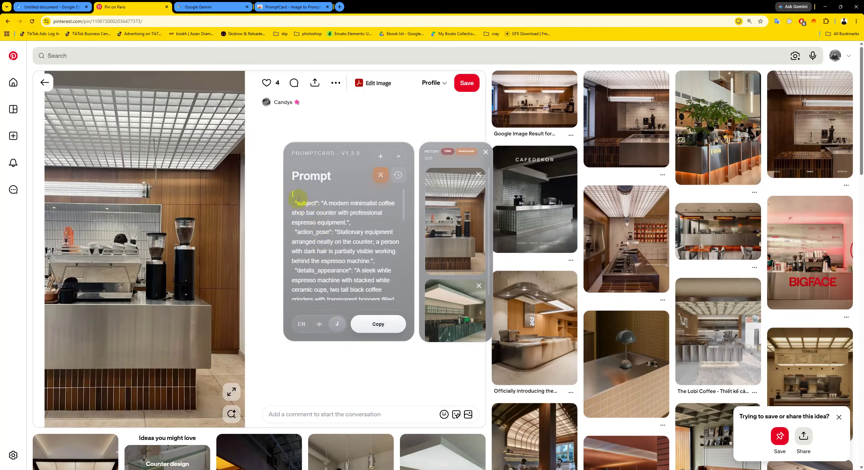
pyautogui.scroll(-6, 324, 241)
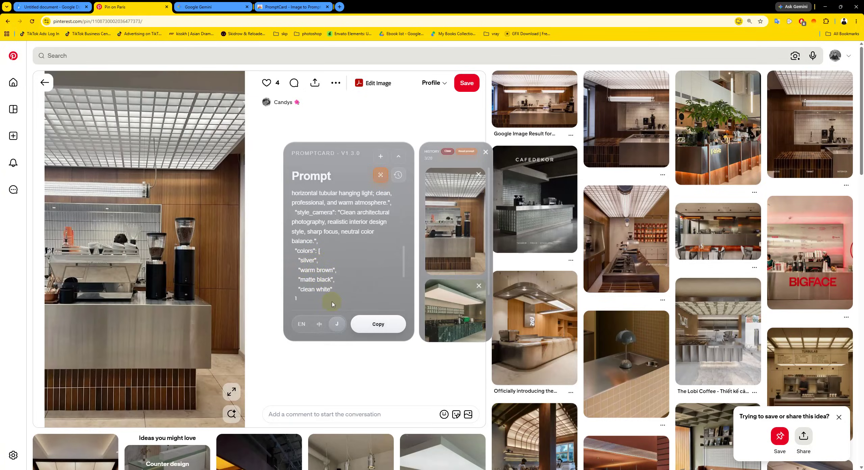
pyautogui.click(373, 324)
# In Gemini, move the prompt card off the message box, paste the JSON prompt and submit it with Create image
pyautogui.click(210, 6)
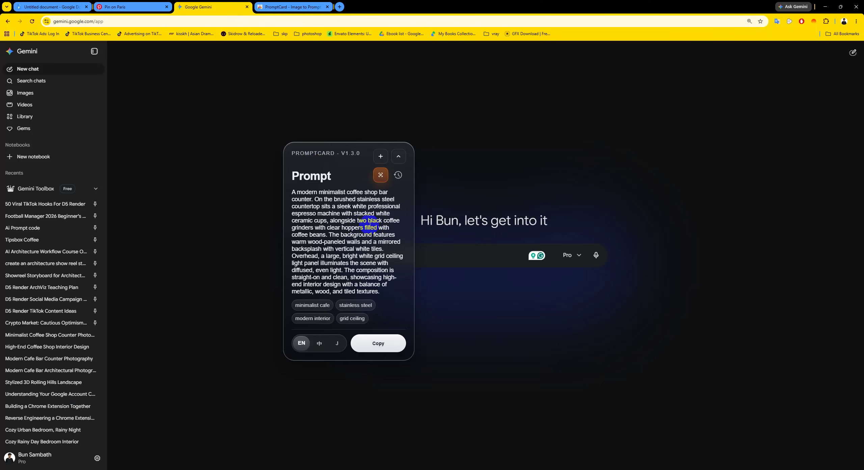
pyautogui.moveTo(358, 170); pyautogui.dragTo(215, 159)
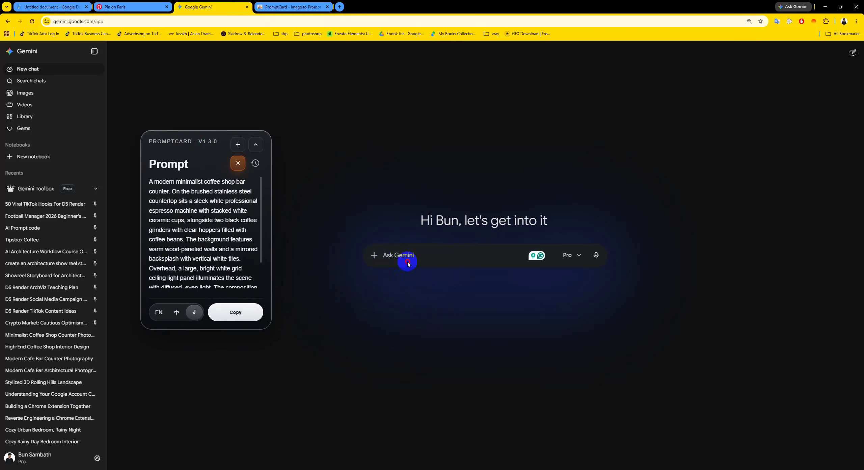
pyautogui.hotkey('ctrl', 'v')
pyautogui.click(373, 289)
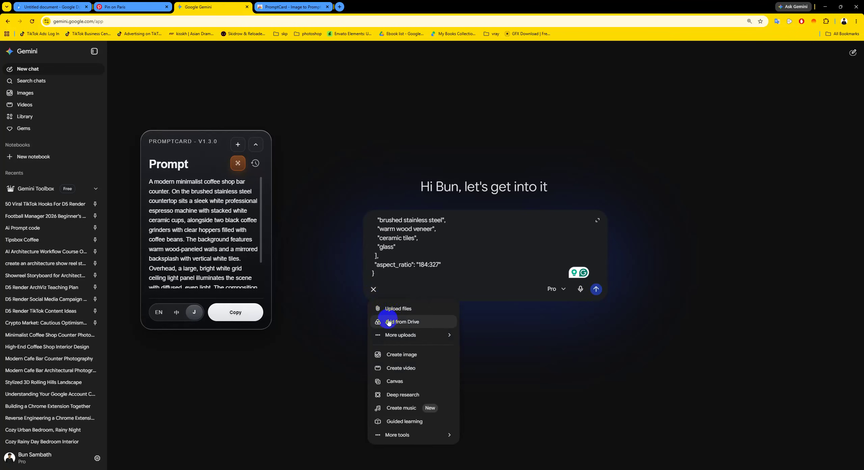
pyautogui.click(401, 355)
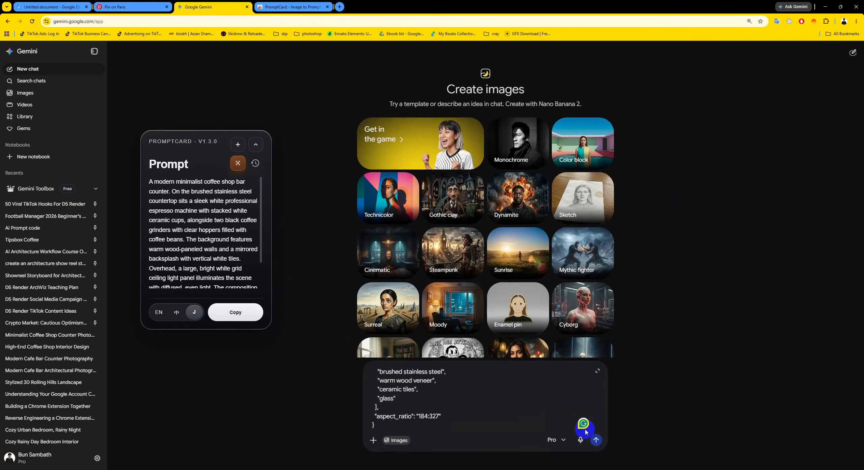
pyautogui.click(595, 440)
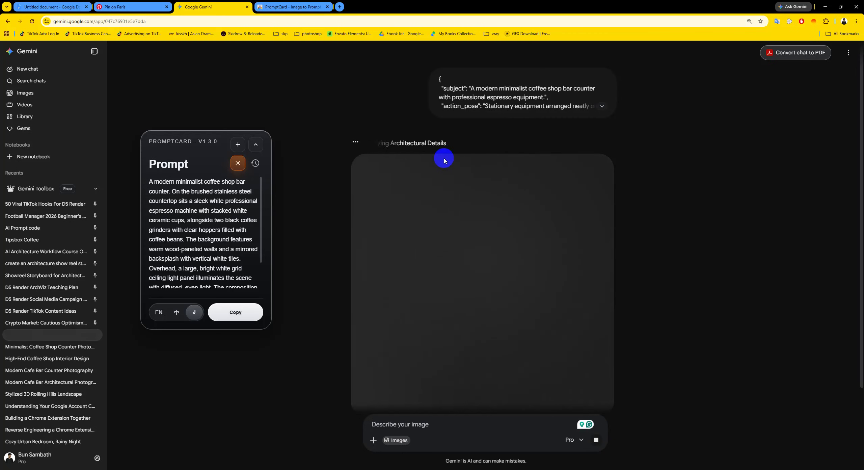
# Examine the generated coffee bar image and expand the submitted JSON prompt to read its full text
pyautogui.scroll(-5, 488, 174)
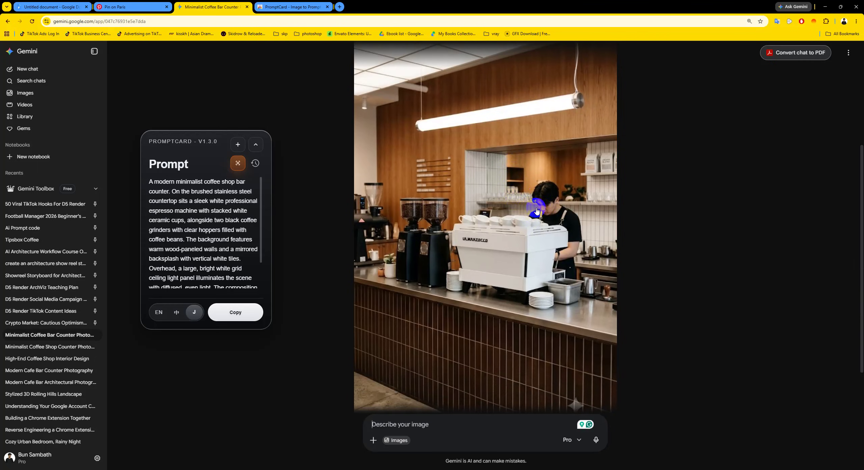
pyautogui.scroll(5, 537, 211)
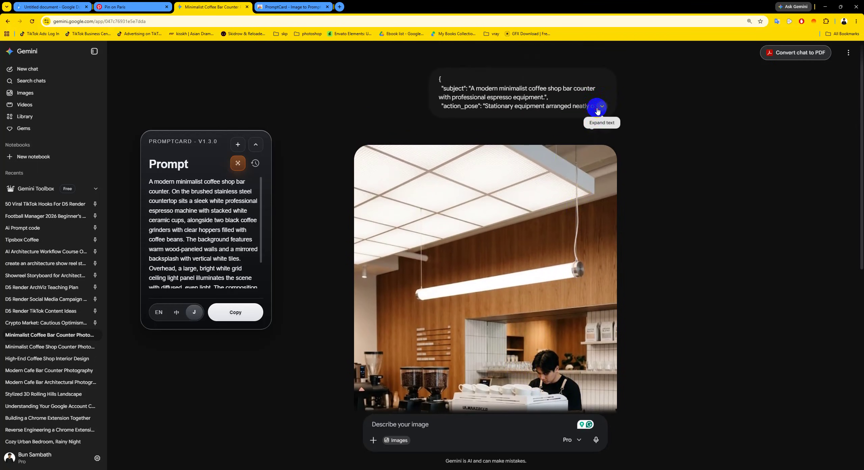
pyautogui.click(602, 107)
pyautogui.scroll(-2, 159, 239)
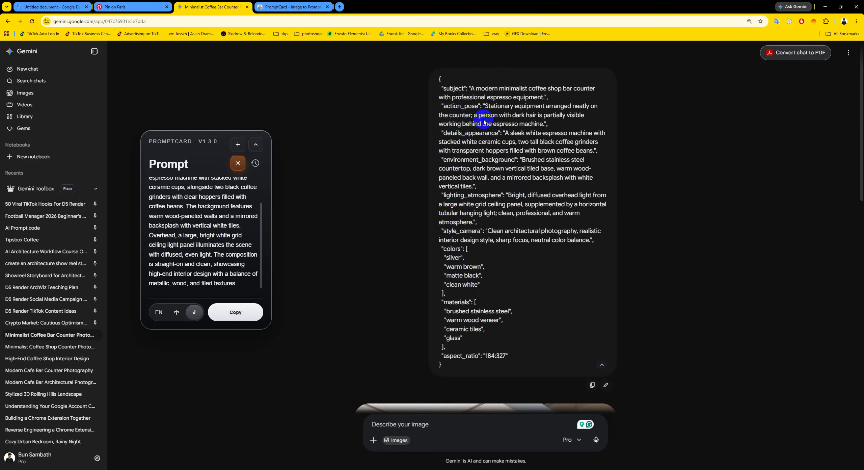
pyautogui.scroll(-10, 471, 124)
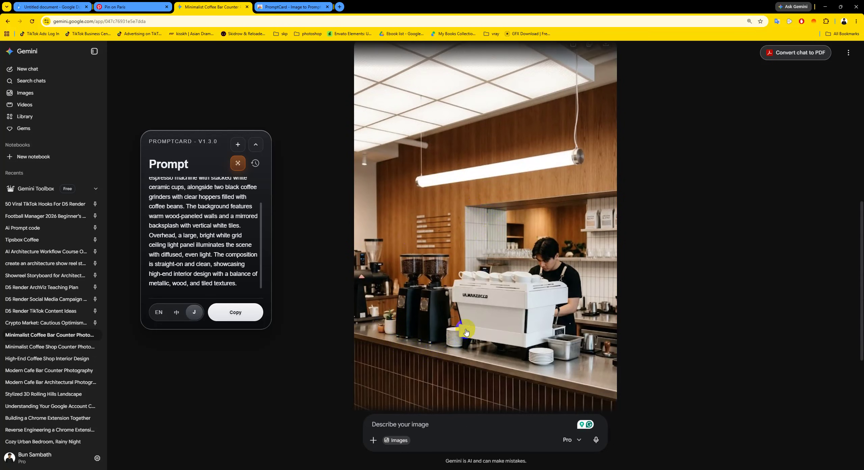
# Compare the Pinterest reference photo with the image generated from the JSON prompt, moving the prompt card clear of both pictures
pyautogui.click(128, 6)
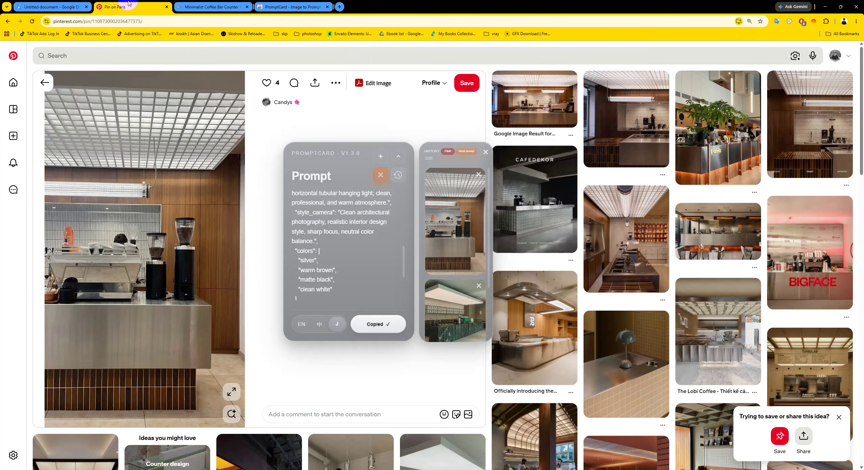
pyautogui.moveTo(194, 151); pyautogui.dragTo(512, 148)
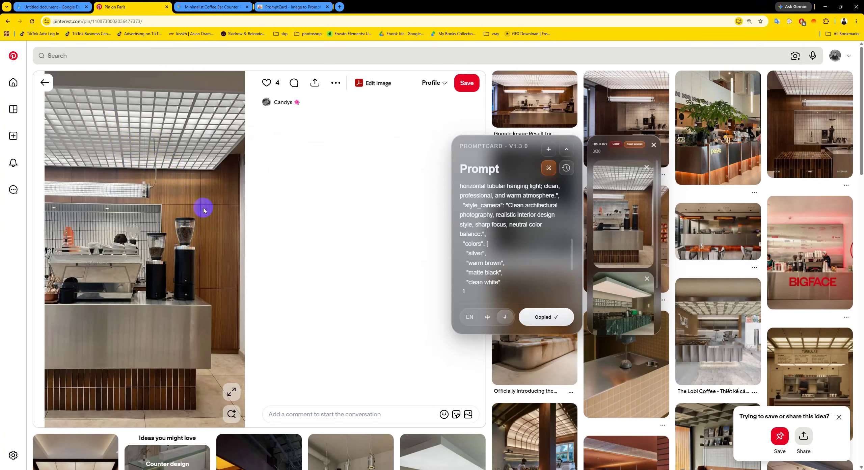
pyautogui.click(213, 6)
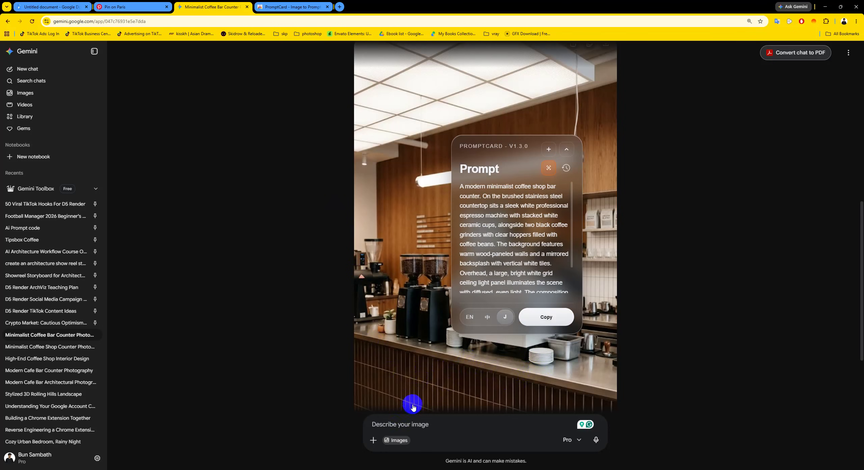
pyautogui.click(135, 7)
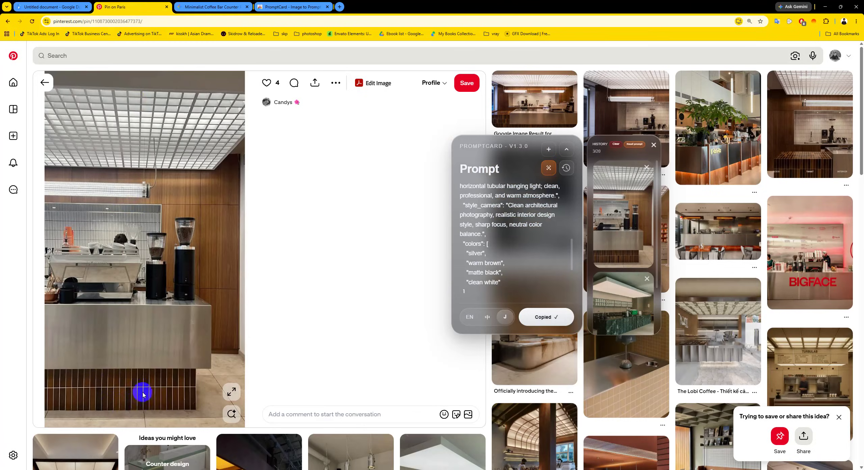
pyautogui.click(207, 3)
pyautogui.moveTo(488, 144); pyautogui.dragTo(268, 116)
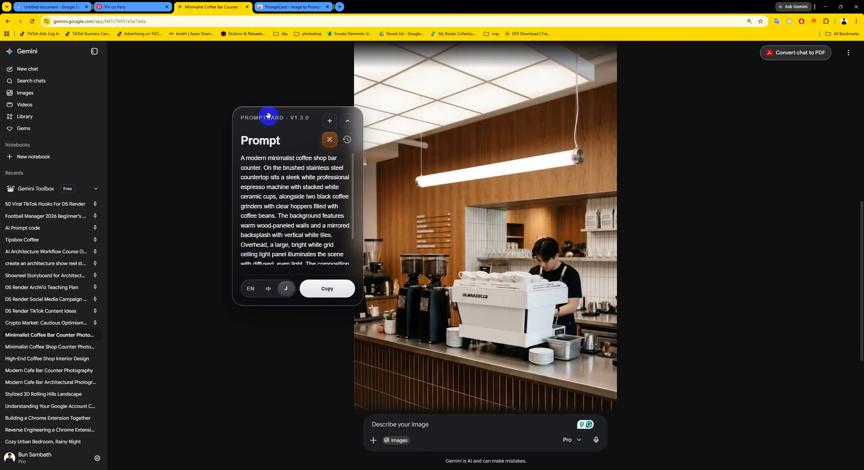
# Copy the English version of the prompt and submit it with Create image in a new Gemini chat
pyautogui.click(253, 290)
pyautogui.click(314, 307)
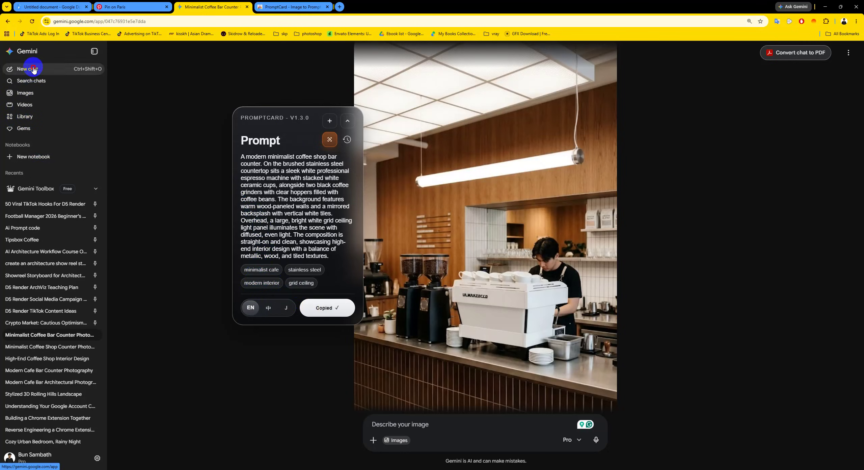
pyautogui.click(34, 69)
pyautogui.hotkey('ctrl', 'v')
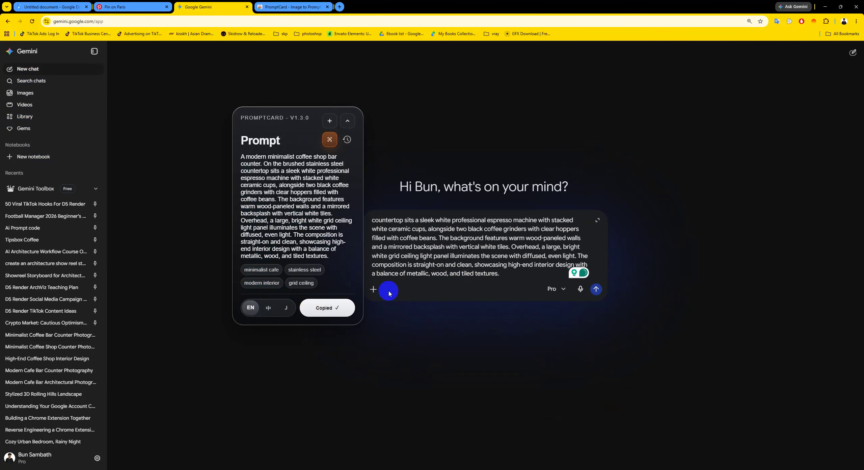
pyautogui.click(373, 289)
pyautogui.click(396, 355)
pyautogui.press('Return')
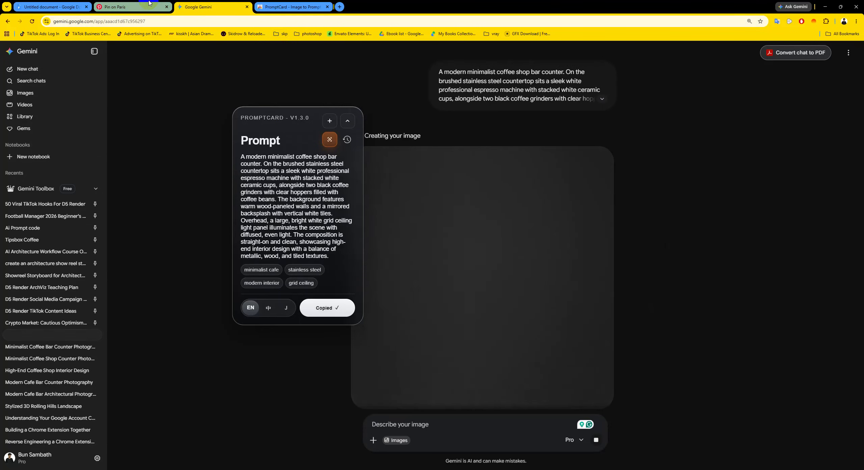
# Compare the image generated from the English prompt with the Pinterest reference photo, moving the prompt card aside
pyautogui.moveTo(237, 123); pyautogui.dragTo(229, 124)
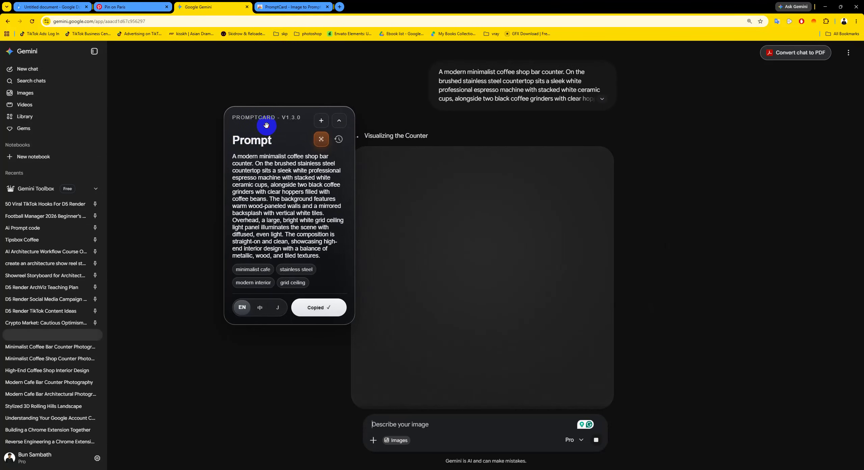
pyautogui.click(149, 17)
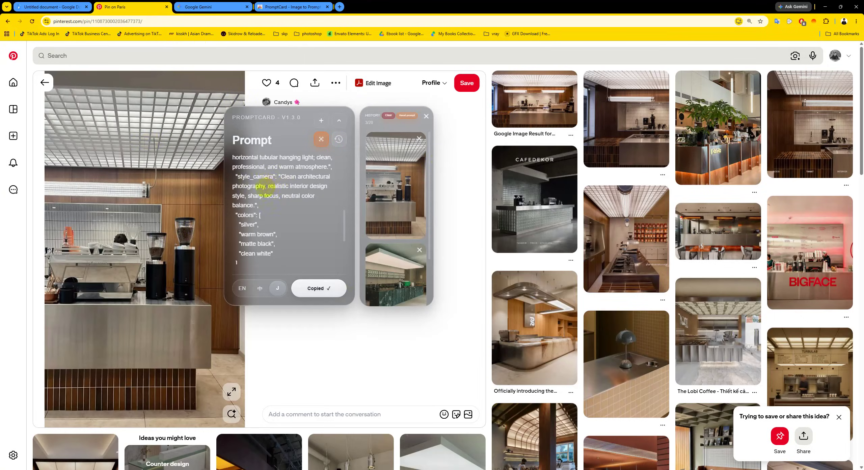
pyautogui.click(228, 6)
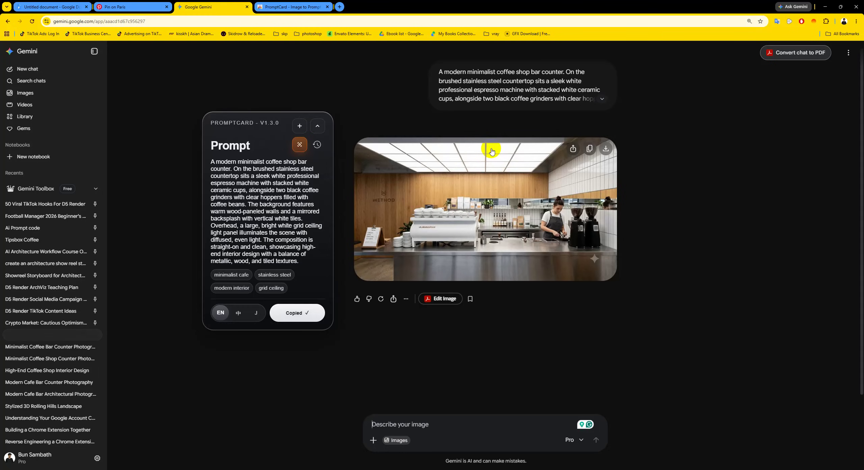
pyautogui.click(424, 263)
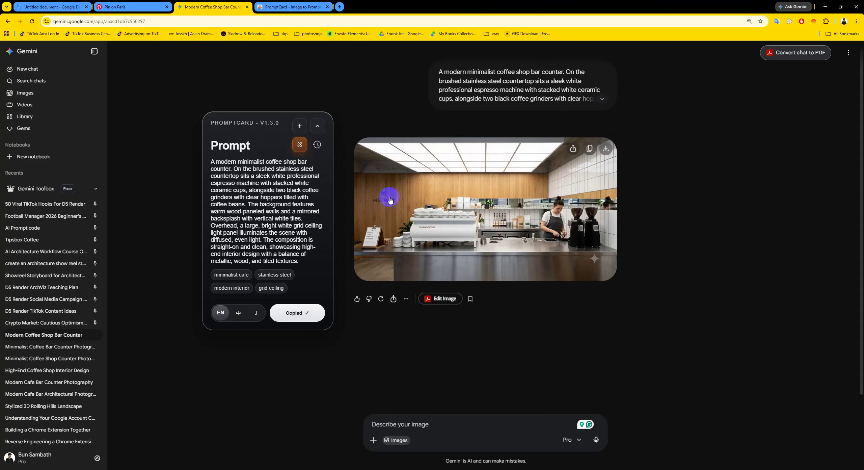
pyautogui.hotkey('ctrl', 'shift', 'Tab')
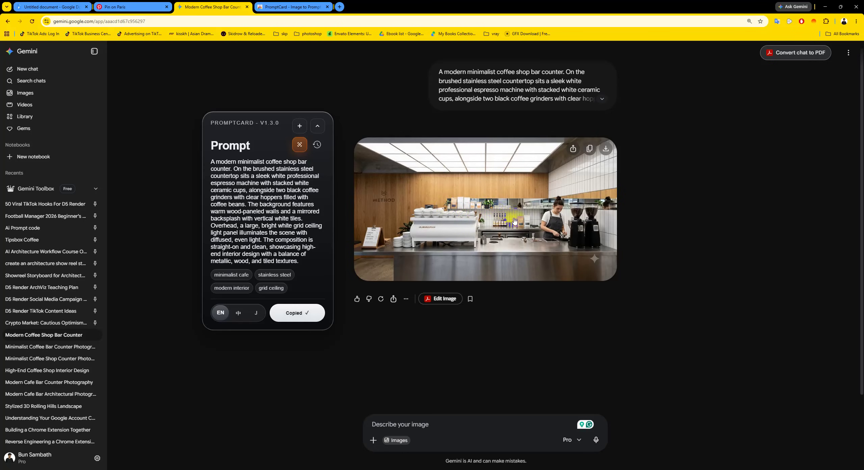
pyautogui.moveTo(260, 140); pyautogui.dragTo(200, 127)
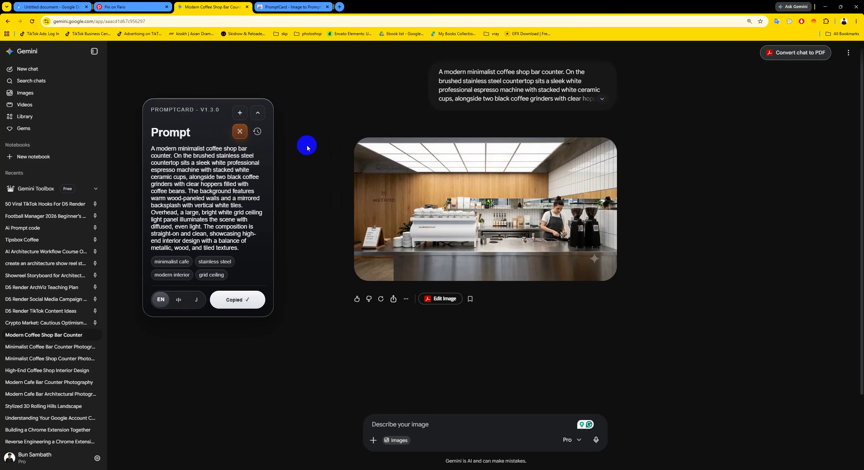
# Return to the Pinterest pin, move the prompt card off the photo and browse the related pins
pyautogui.click(128, 7)
pyautogui.moveTo(205, 117); pyautogui.dragTo(320, 111)
pyautogui.scroll(-3, 543, 142)
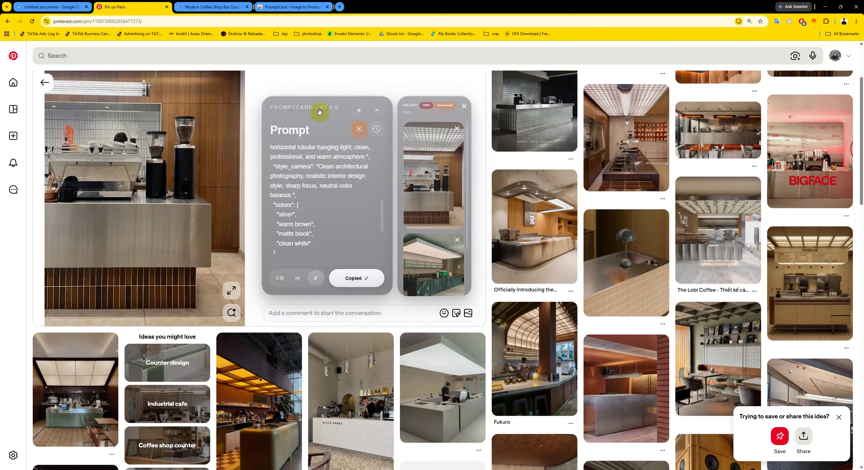